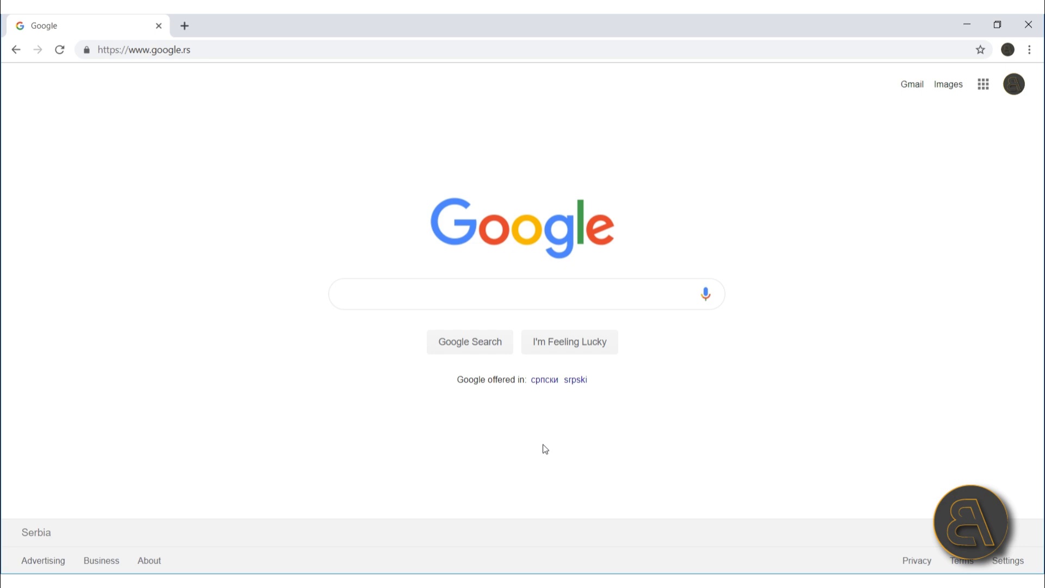
Search Google for 'revit free student download' using the autocomplete suggestion
left_click(385, 294)
left_click(252, 347)
left_click(345, 299)
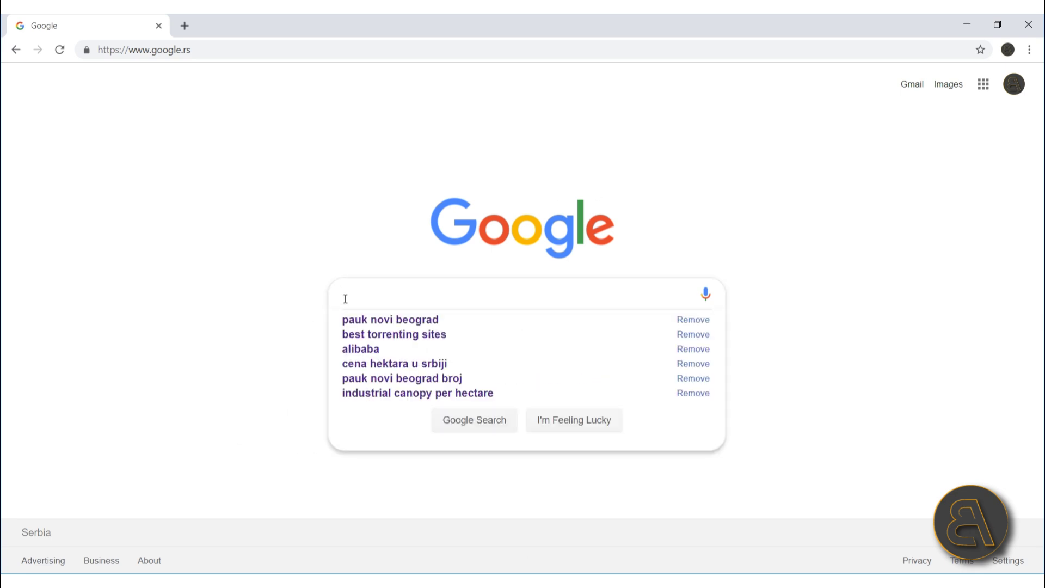
type("revit ")
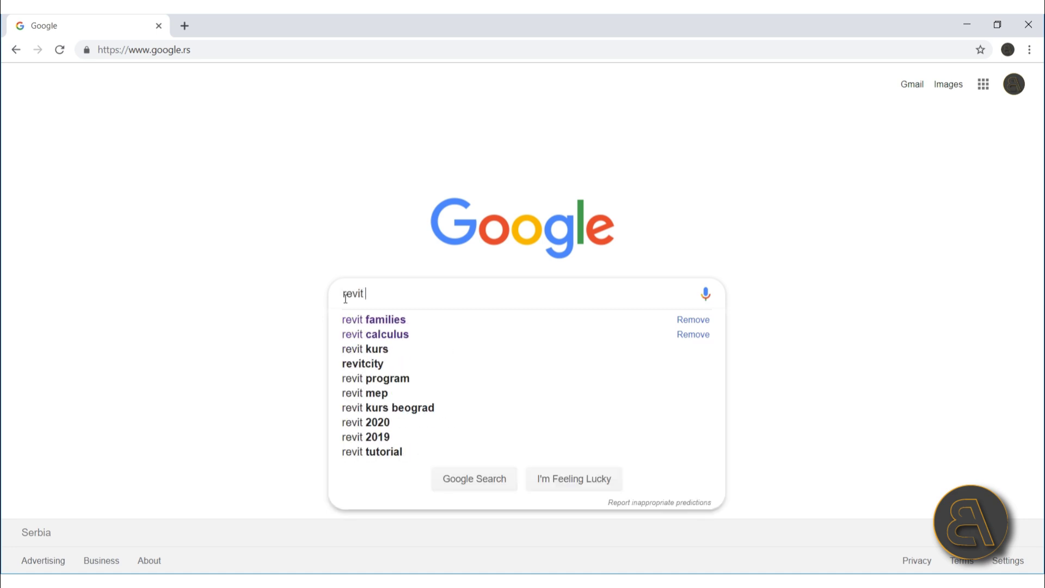
type("free su")
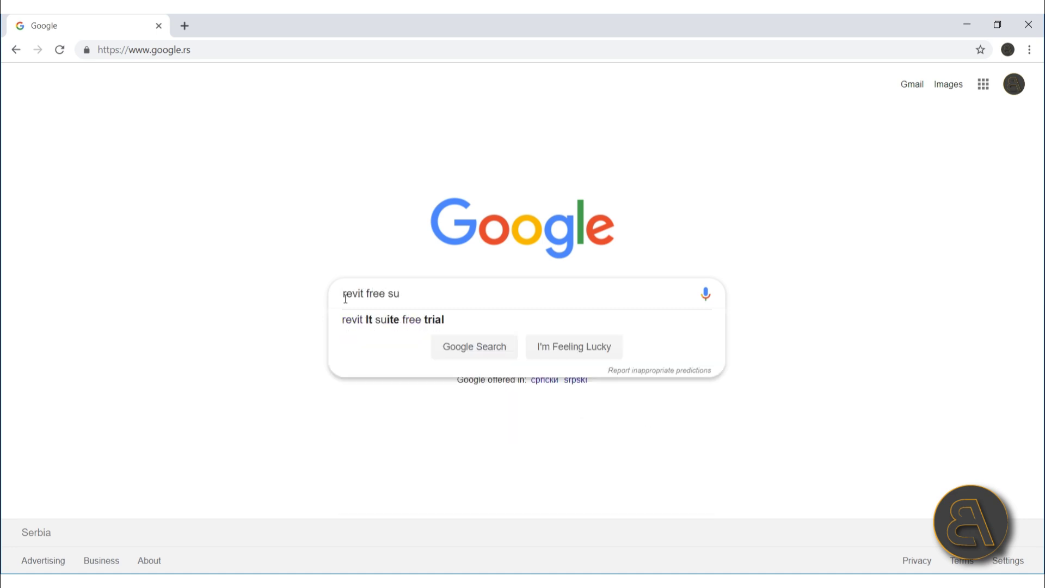
key("BackSpace")
key("Down")
key("Return")
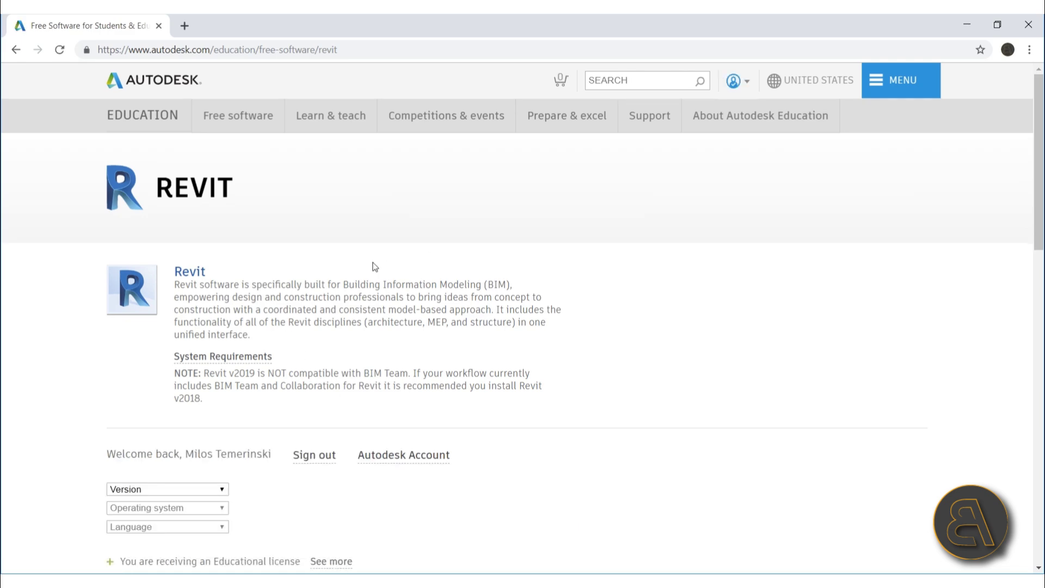
Choose Revit 2020, Windows 64-bit and English on the Autodesk Education download page
scroll(374, 267, "down", 5)
scroll(430, 277, "down", 1)
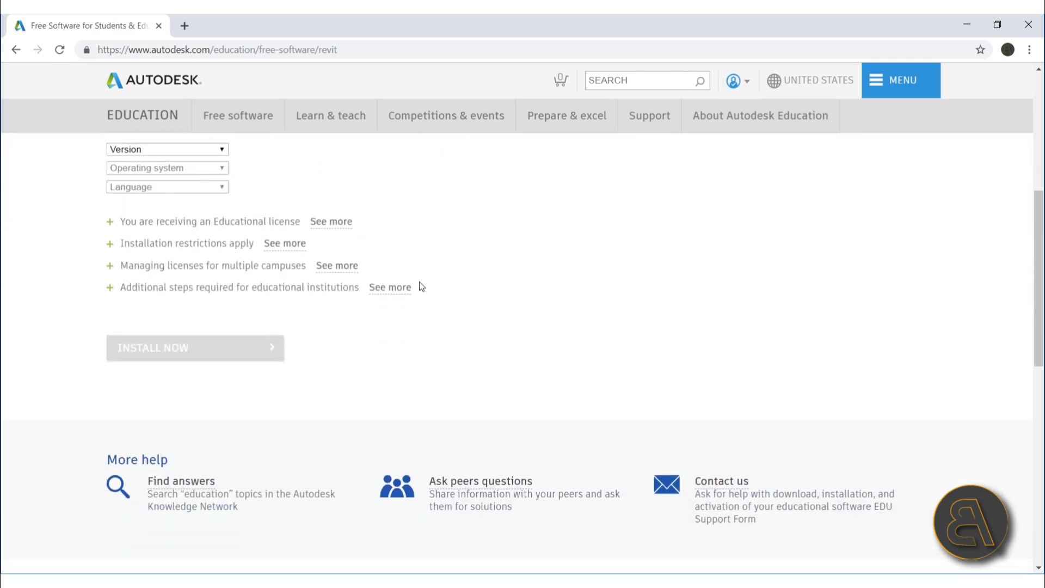
scroll(400, 348, "up", 5)
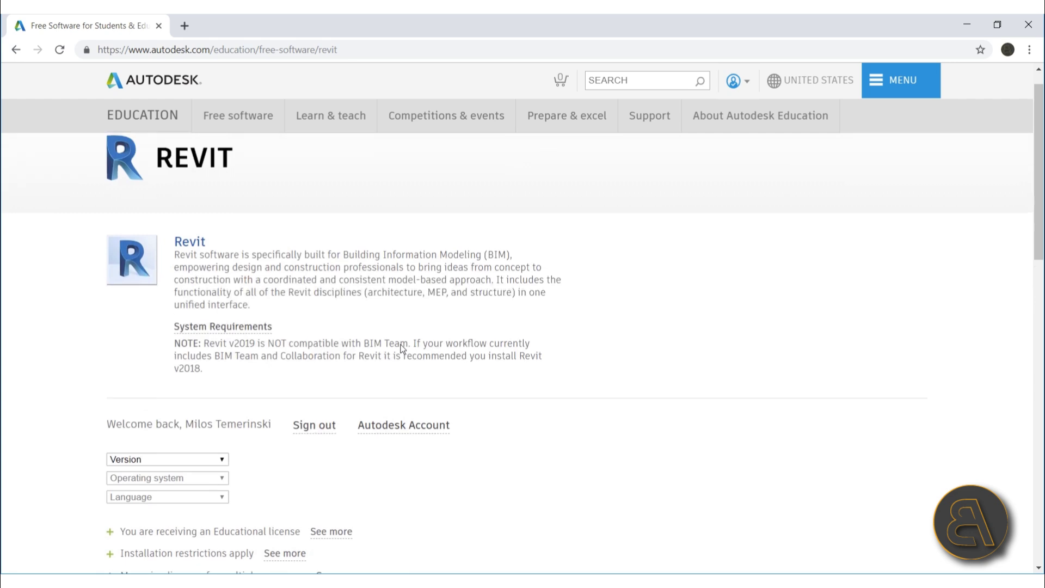
scroll(298, 338, "down", 5)
left_click(201, 220)
left_click(141, 276)
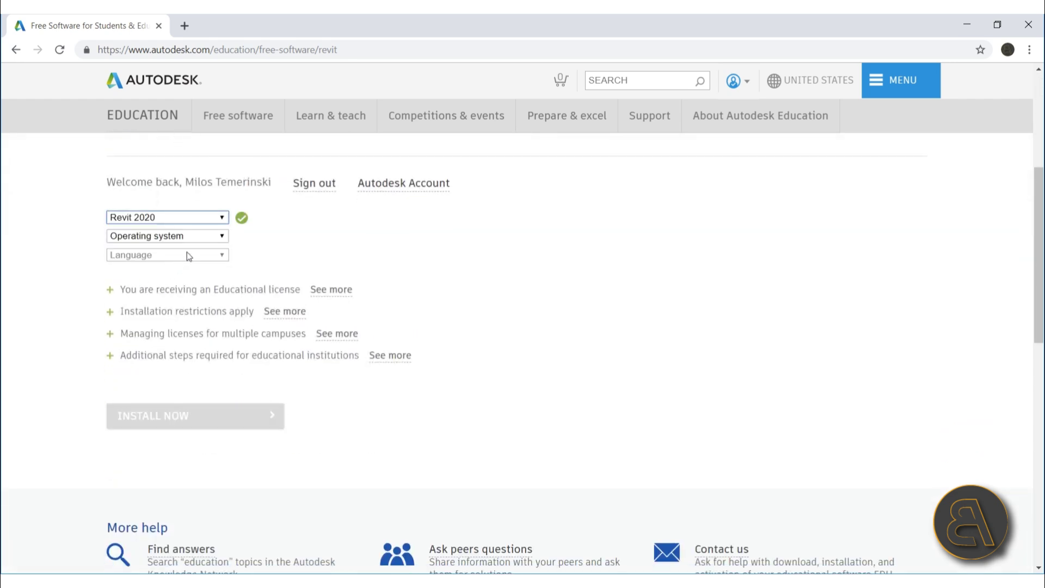
left_click(177, 238)
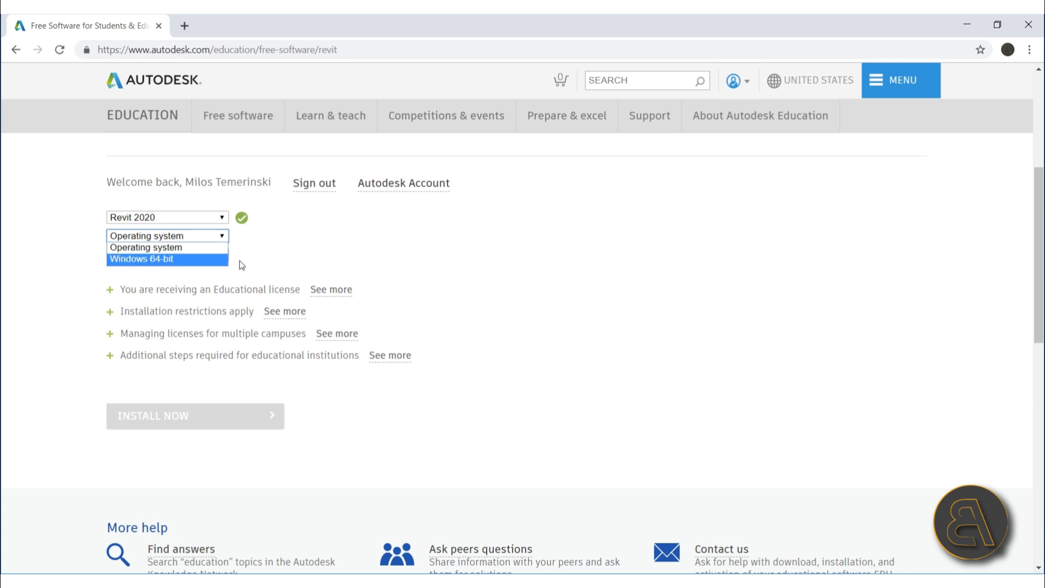
left_click(207, 266)
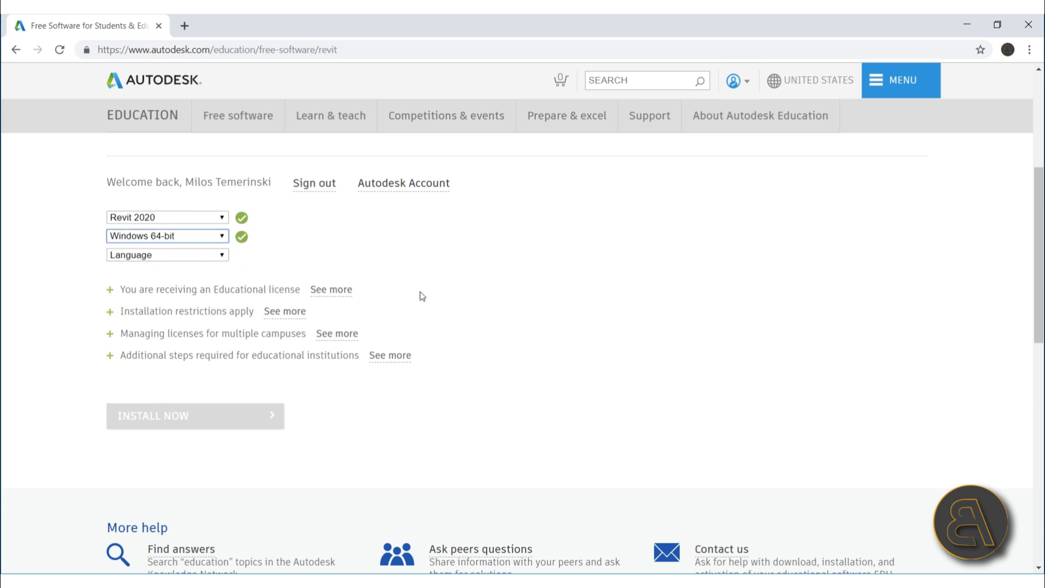
left_click(165, 256)
left_click(168, 289)
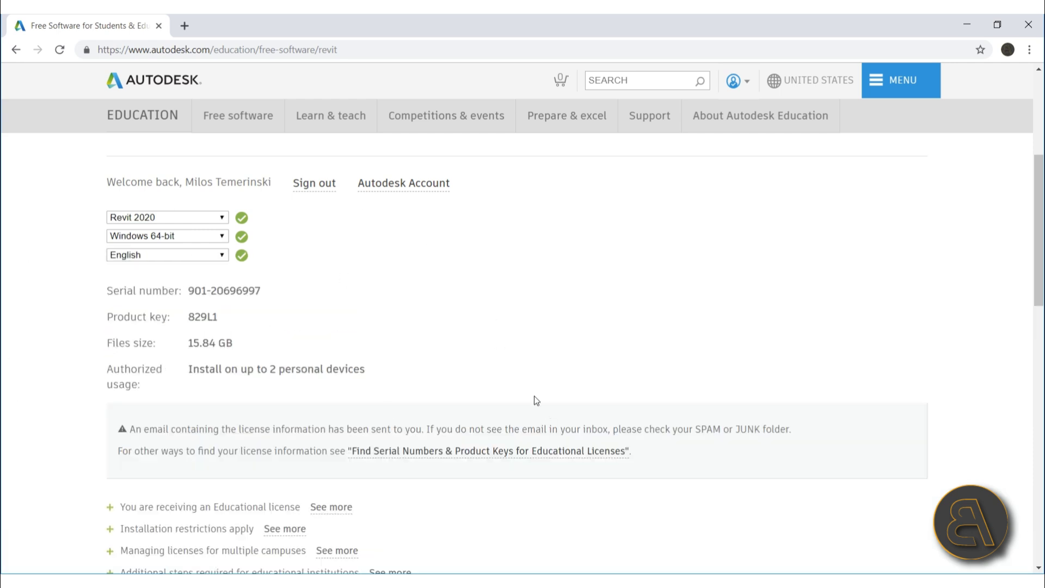
scroll(488, 296, "down", 6)
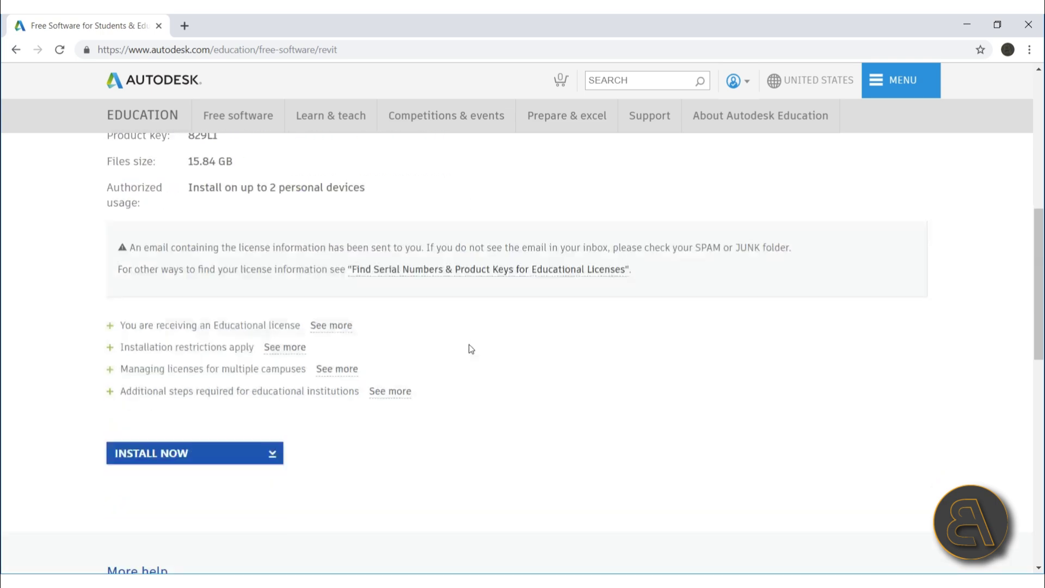
scroll(168, 302, "up", 5)
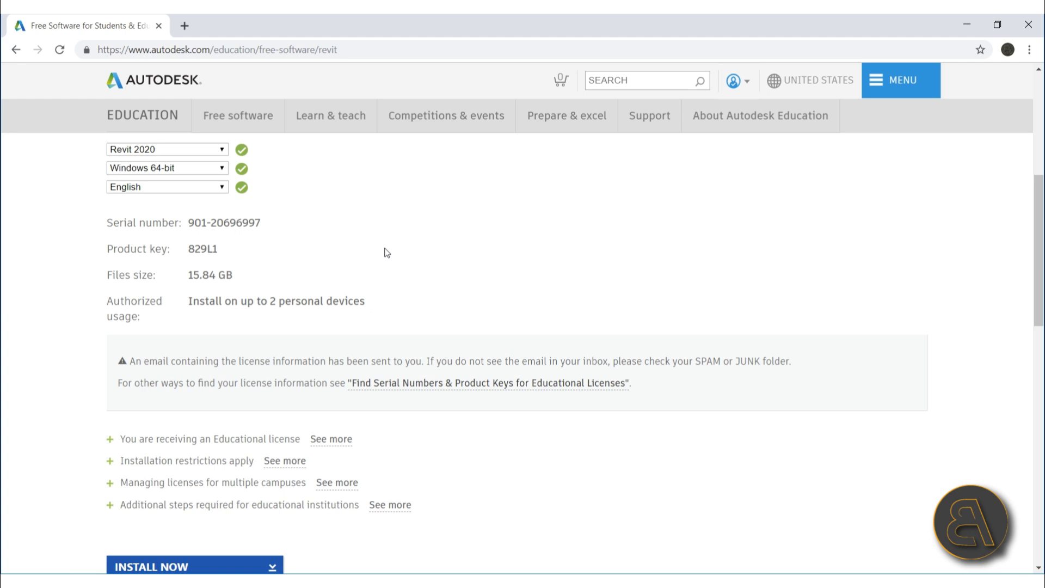
scroll(386, 252, "down", 4)
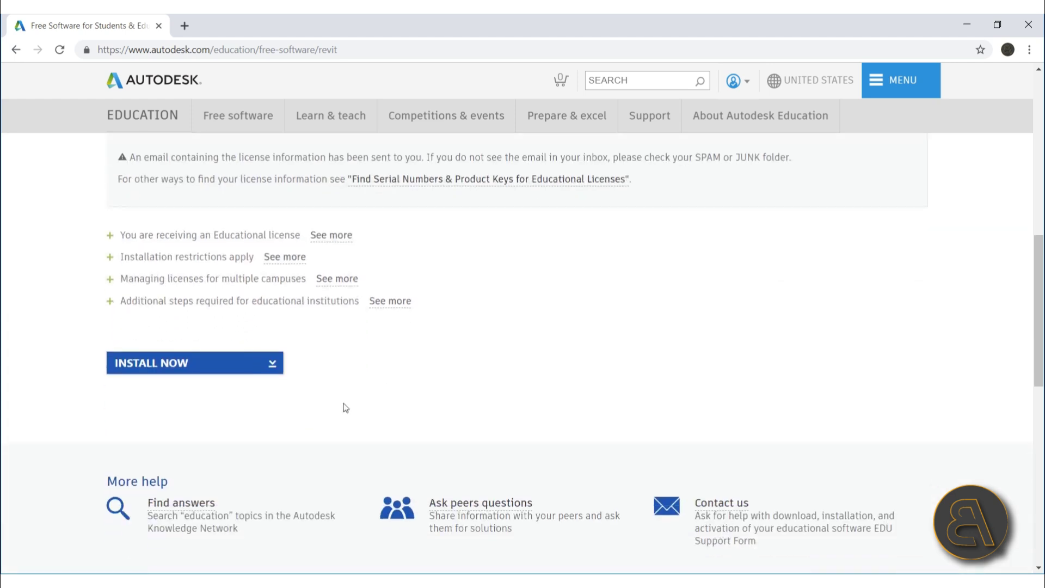
Accept the licence agreement, download the Revit 2020 web installer and open the file
left_click(173, 368)
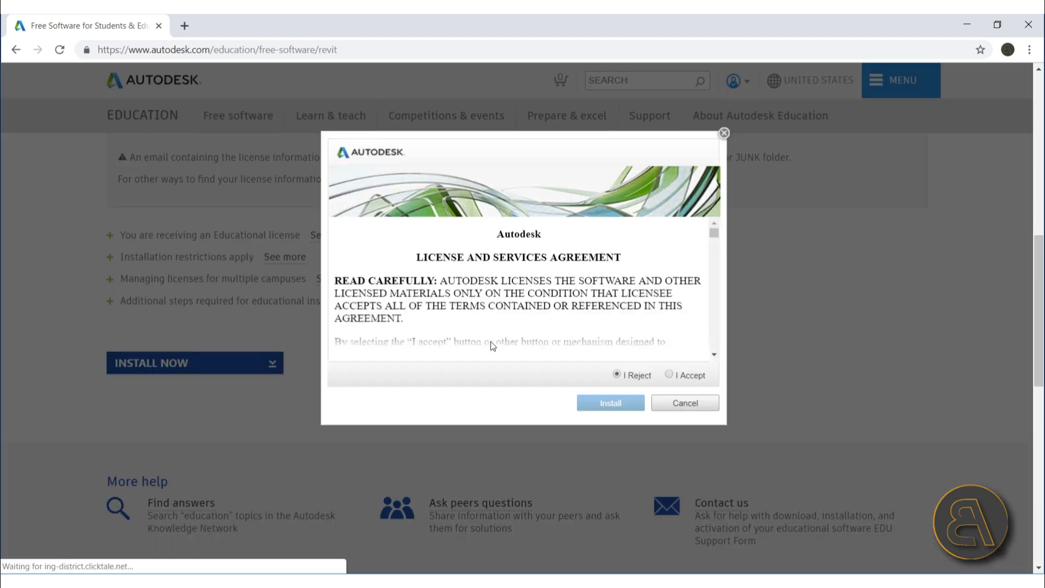
left_click(680, 375)
scroll(694, 259, "down", 5)
left_click_drag(714, 238, 692, 384)
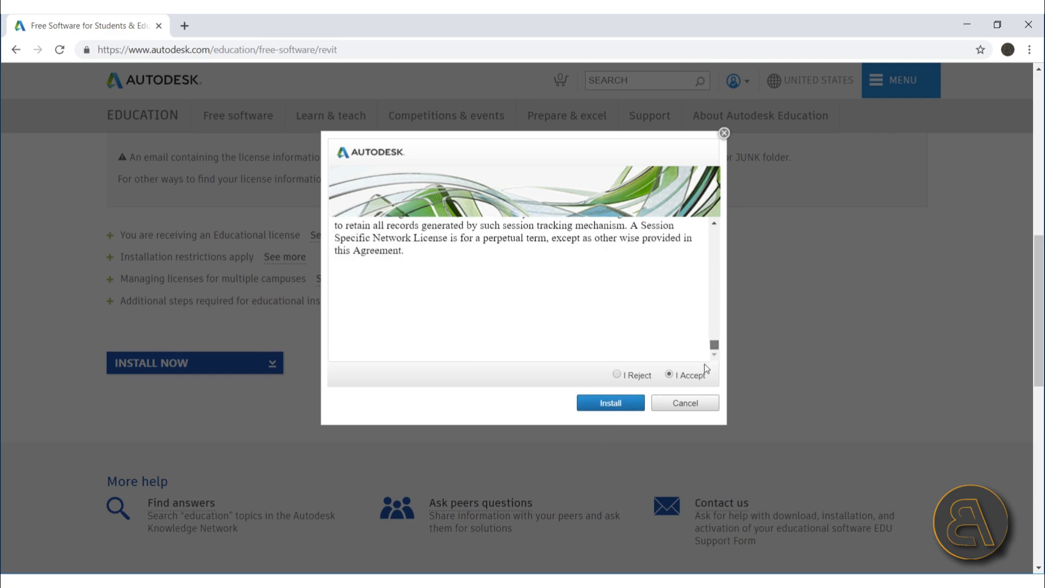
left_click(609, 405)
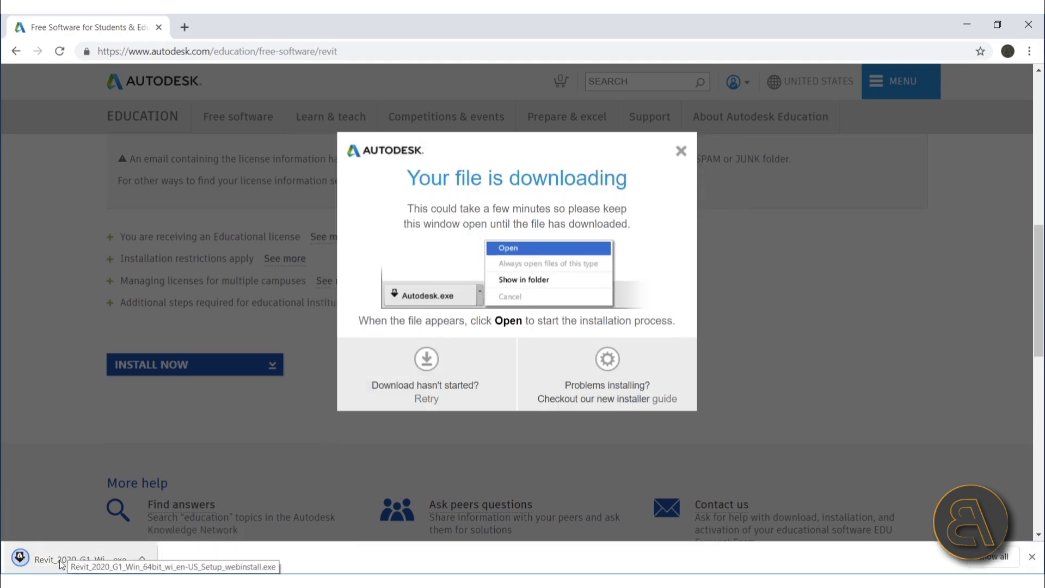
left_click(63, 564)
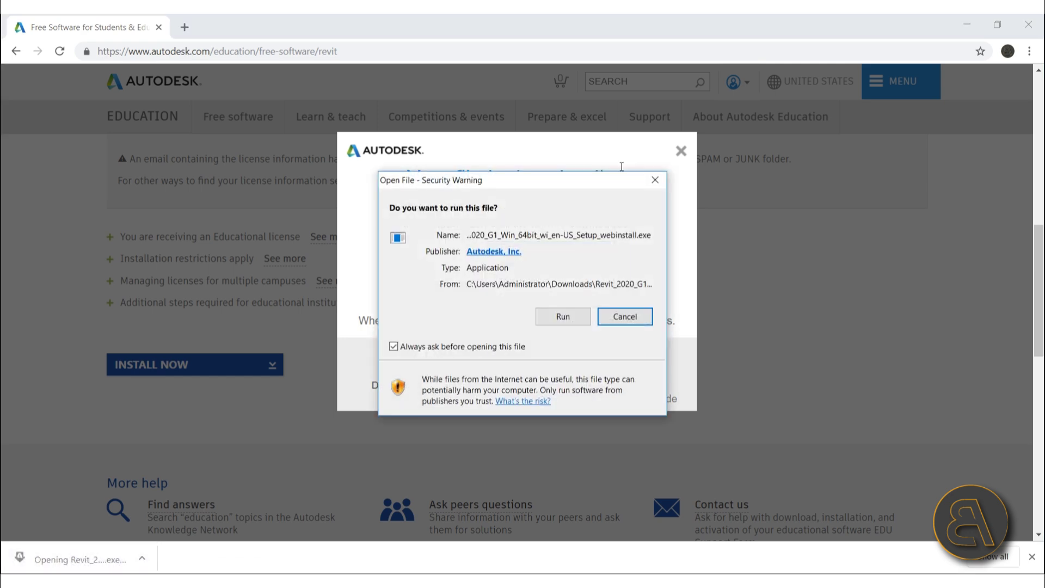
Run the installer and review the US Imperial and US Metric Content Library packs
left_click(564, 318)
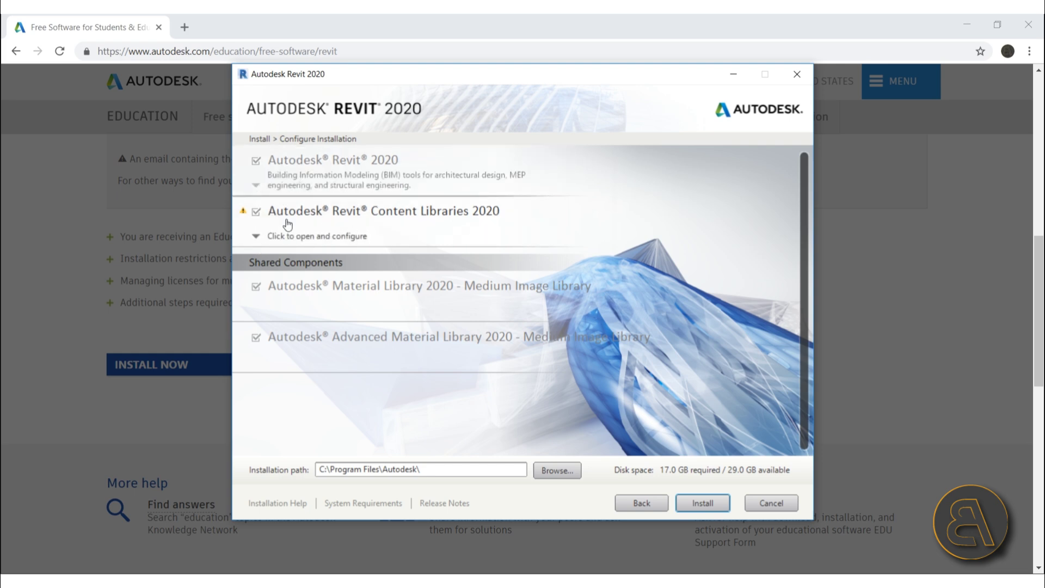
left_click(256, 237)
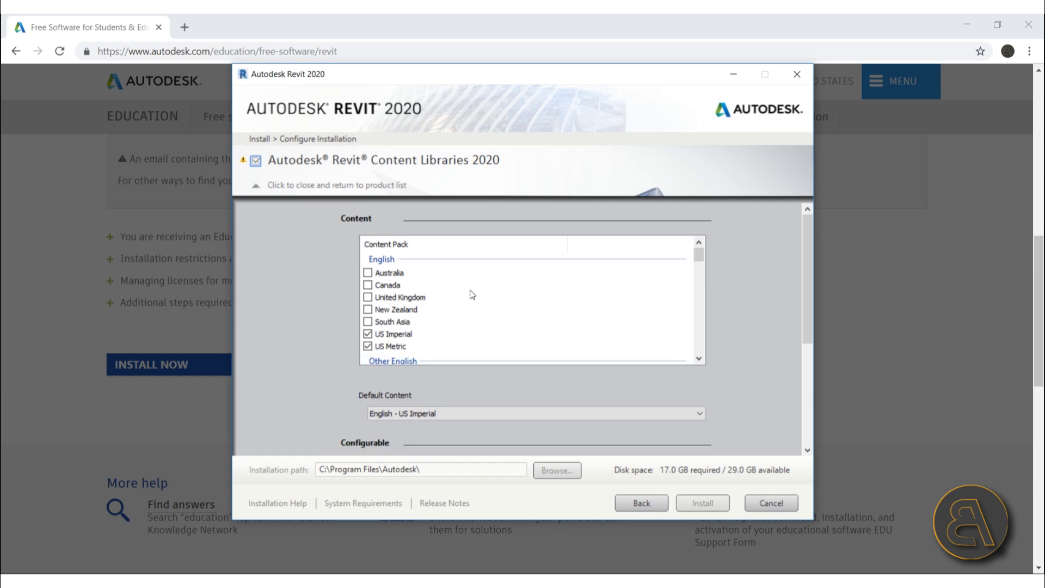
scroll(460, 294, "down", 1)
scroll(449, 318, "down", 2)
scroll(381, 321, "up", 3)
scroll(448, 290, "down", 2)
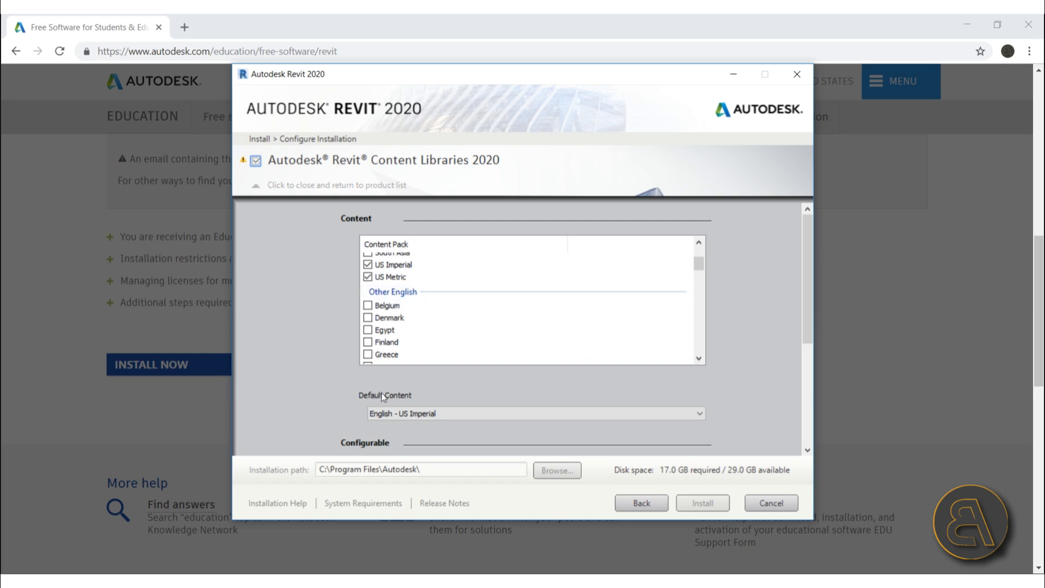
scroll(396, 340, "up", 1)
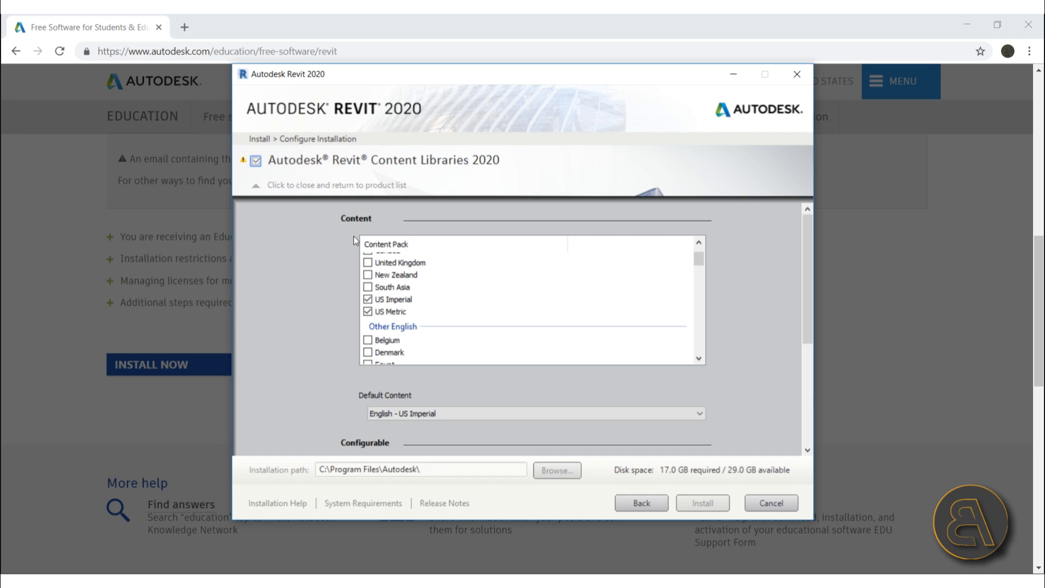
left_click(256, 188)
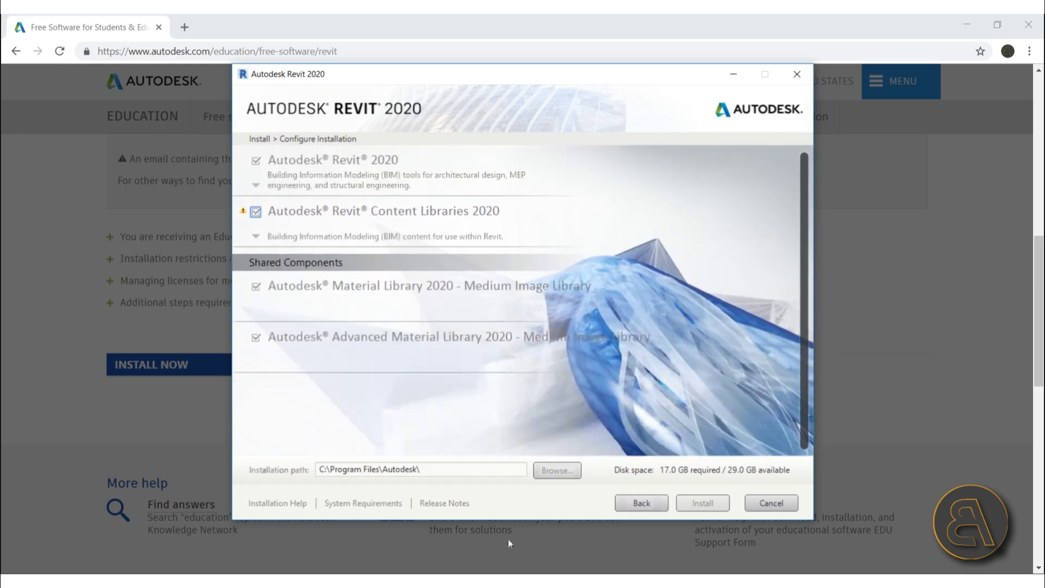
Install the selected Revit 2020 products and finish the installer when complete
left_click(702, 503)
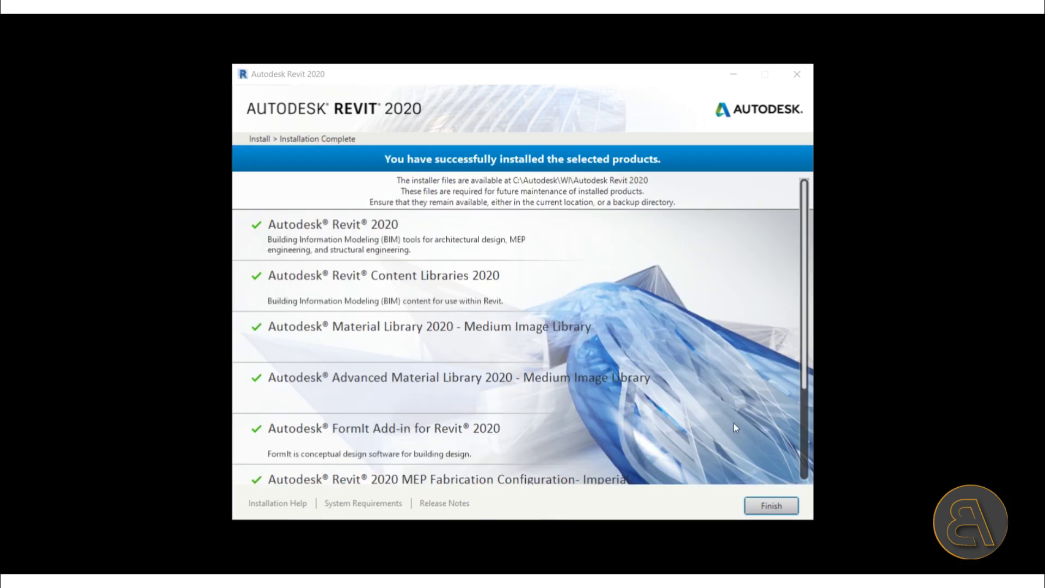
left_click(782, 508)
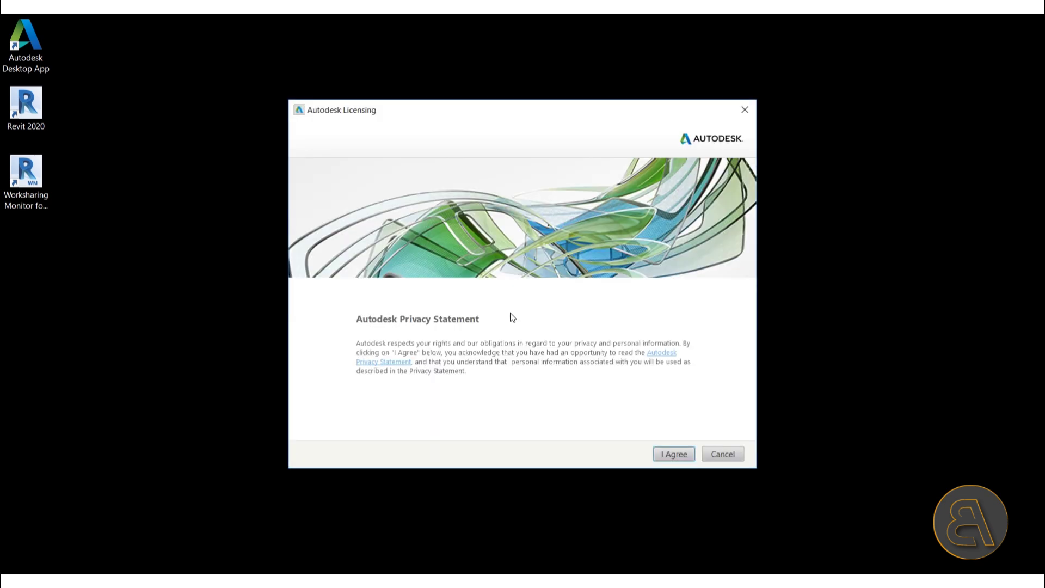
Agree to the Autodesk privacy statement so Revit 2020 starts verifying the license
left_click(675, 454)
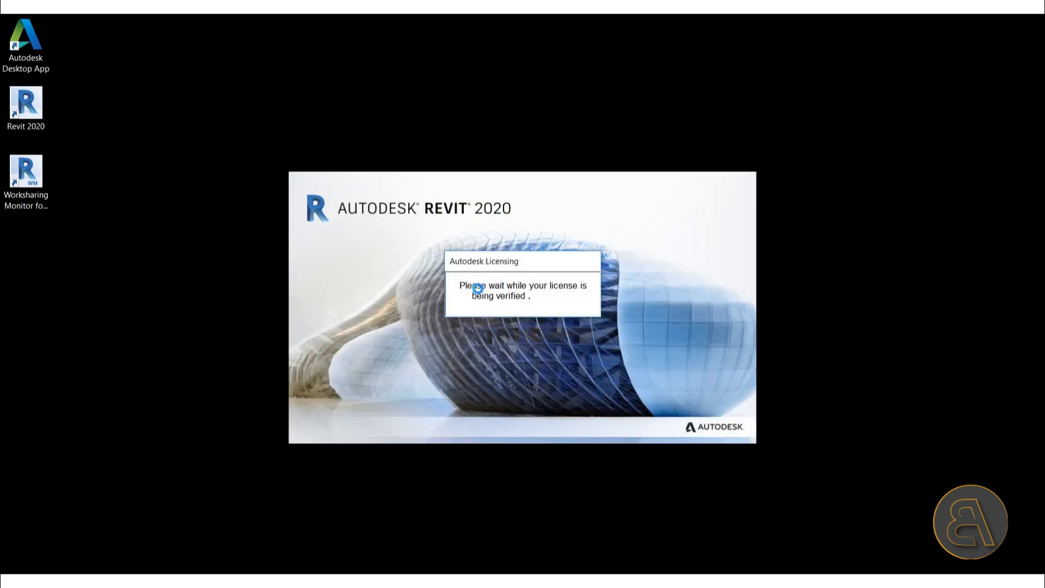